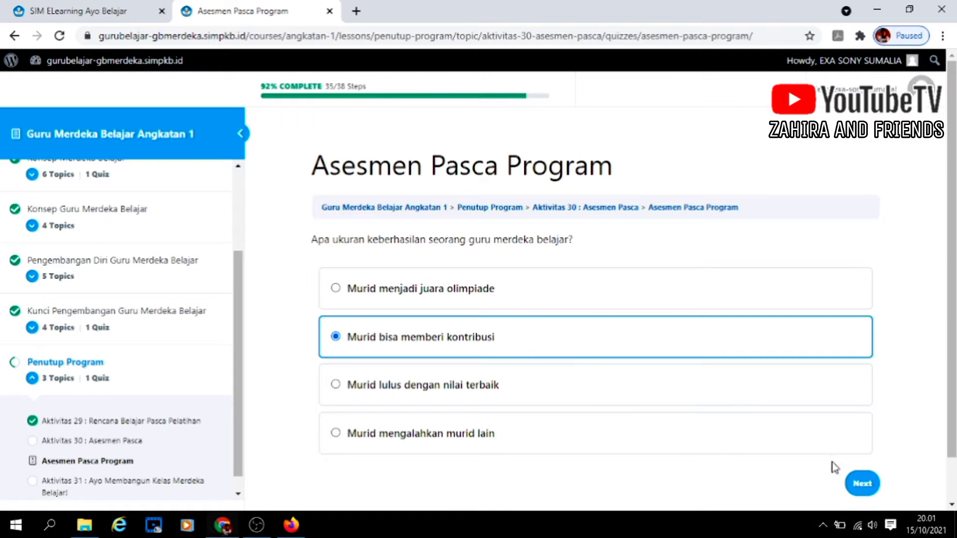
Answer the question on the meaning of merdeka belajar with "Belajar itu melibatkan" and the proverb question with "Semua murid semua guru".
left_click(862, 490)
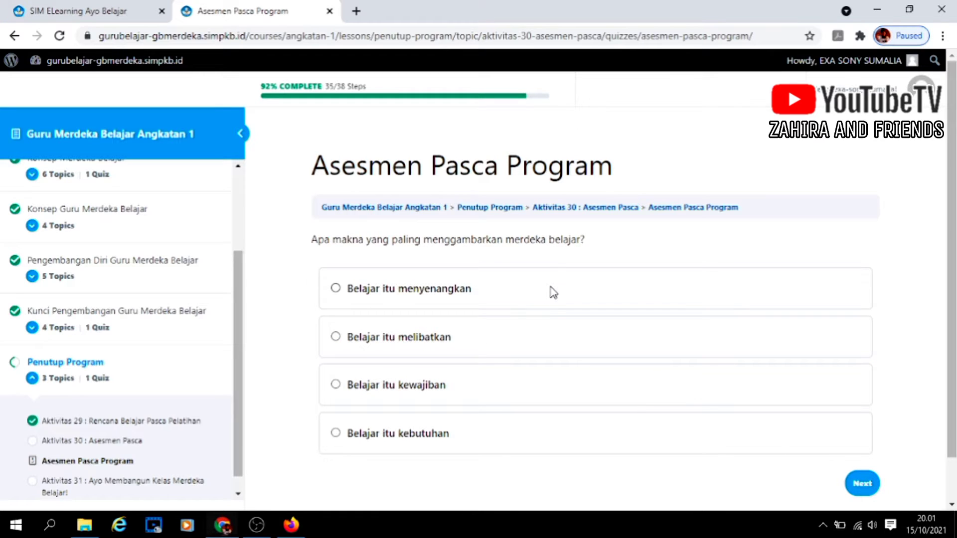
left_click(527, 344)
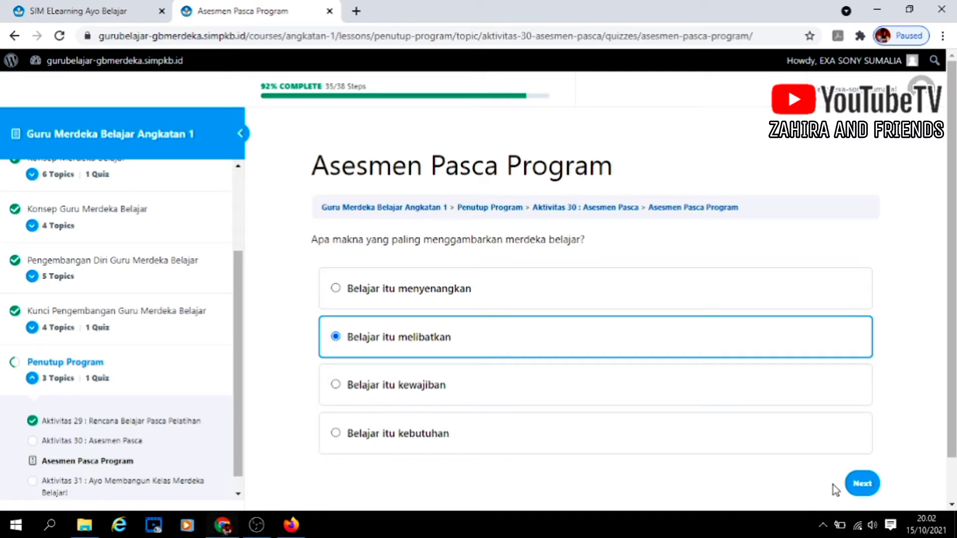
left_click(855, 488)
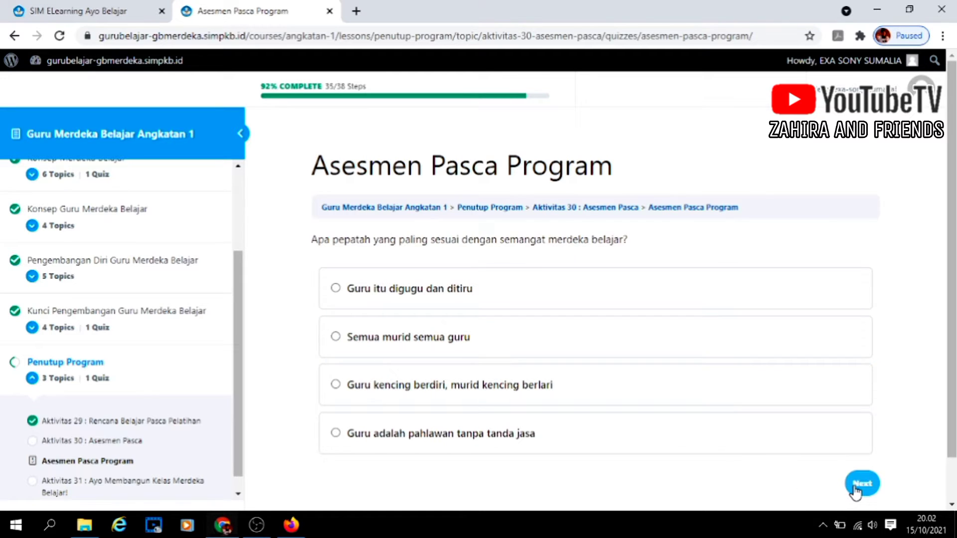
left_click(548, 347)
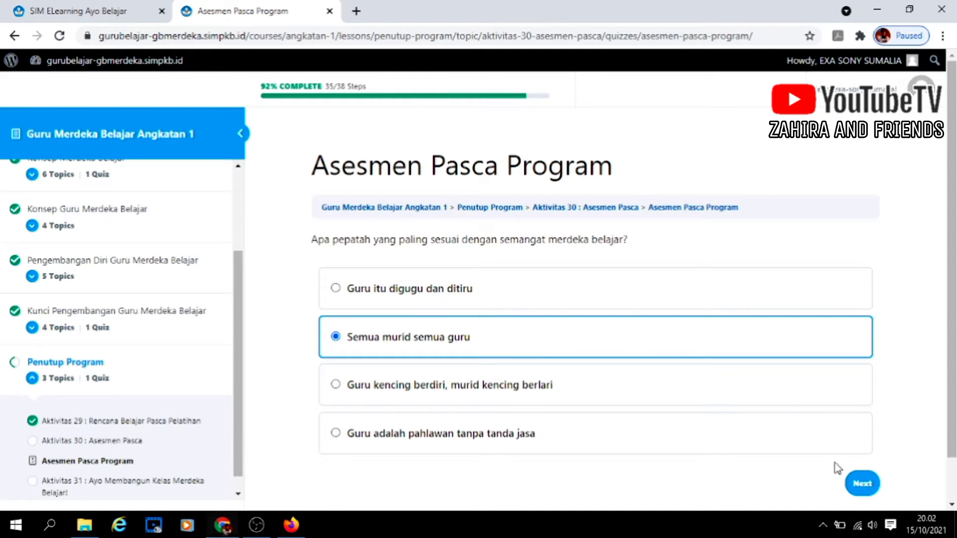
left_click(858, 487)
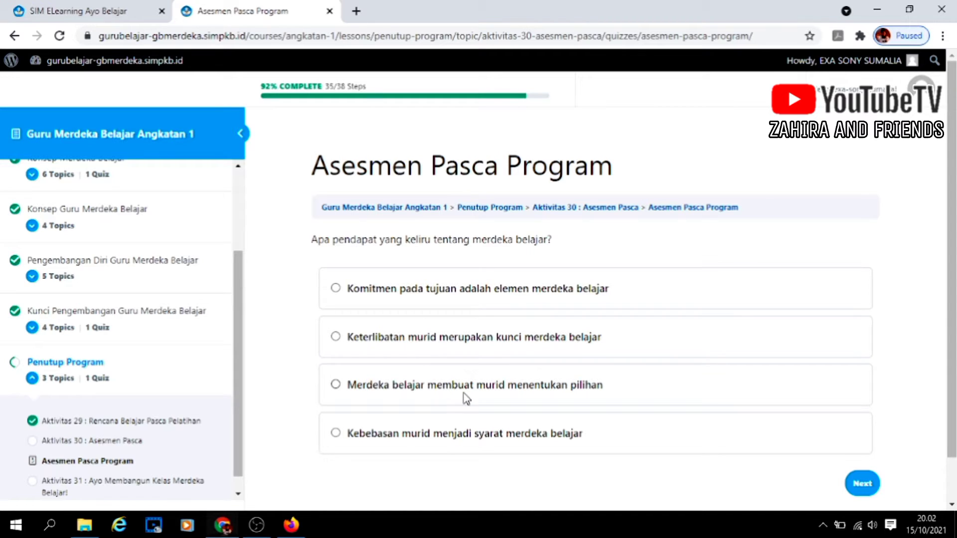
Answer the mistaken-opinion question with "Kebebasan murid menjadi syarat merdeka belajar" and the teacher-meaning one with "Guru mengatur sendiri tujuan, cara dan penilaian belajarnya".
left_click(458, 441)
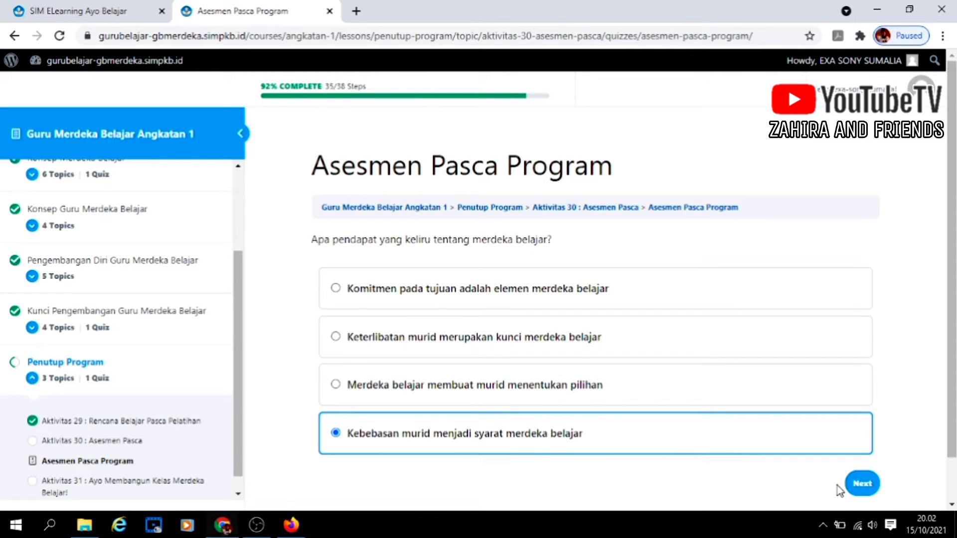
left_click(863, 485)
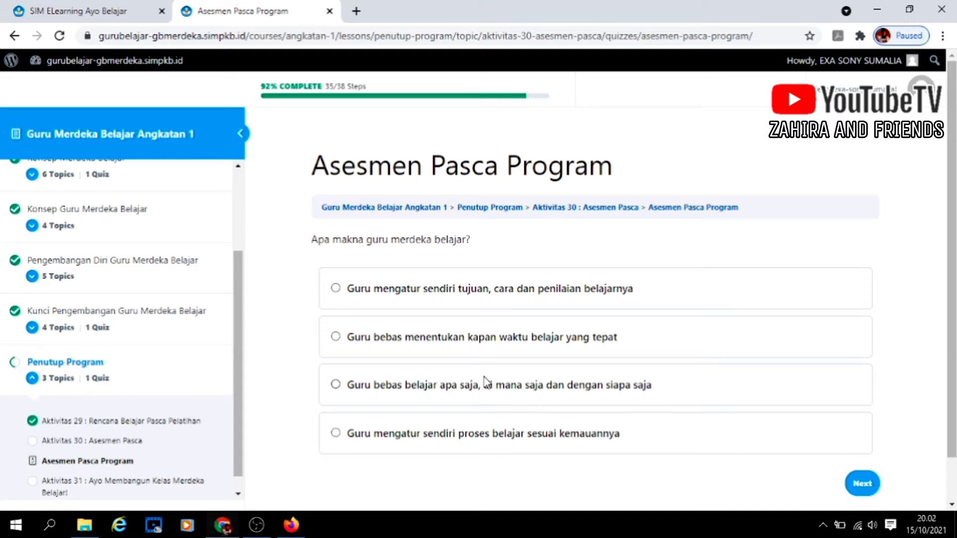
left_click(469, 295)
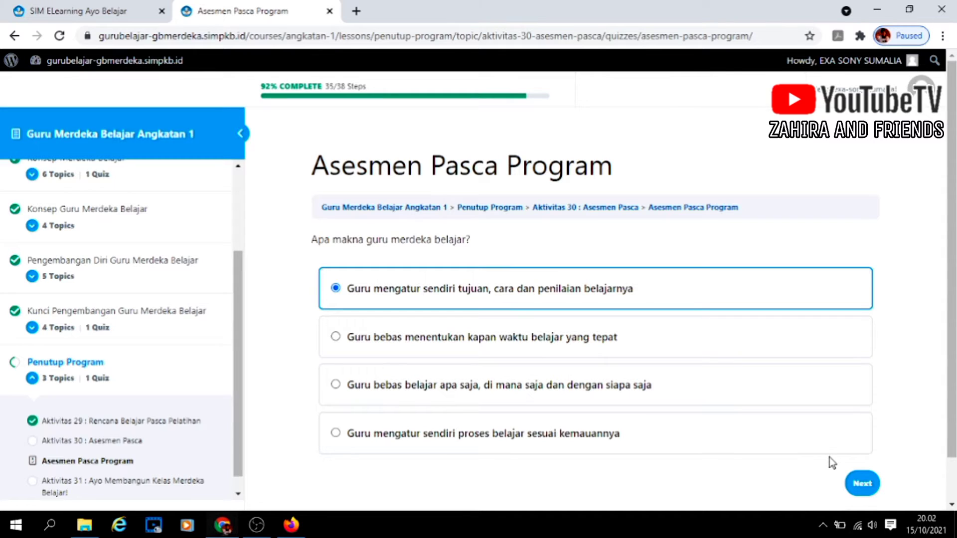
left_click(867, 489)
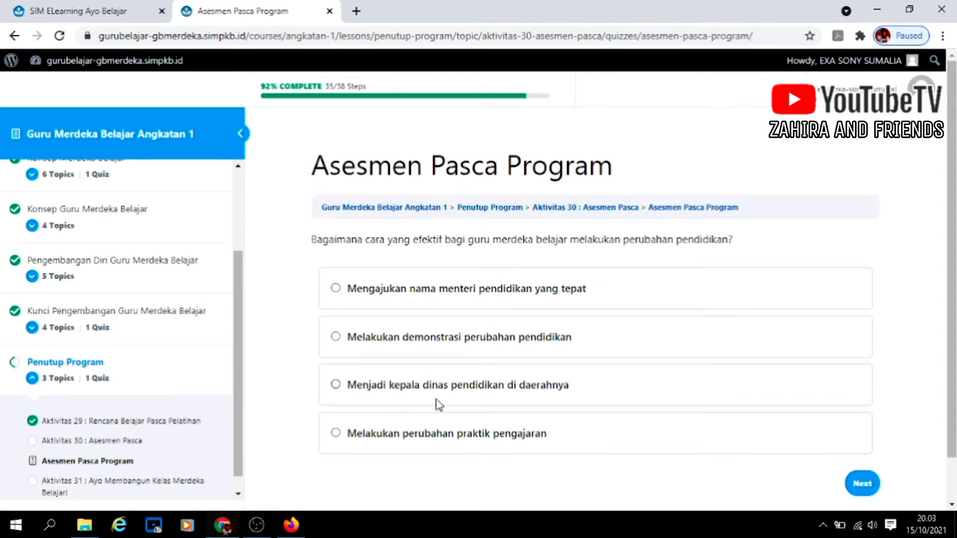
Answer the education-change question with "Melakukan perubahan praktik pengajaran" and the question on troubling conditions with "Para murid yang belum merdeka belajar".
left_click(451, 437)
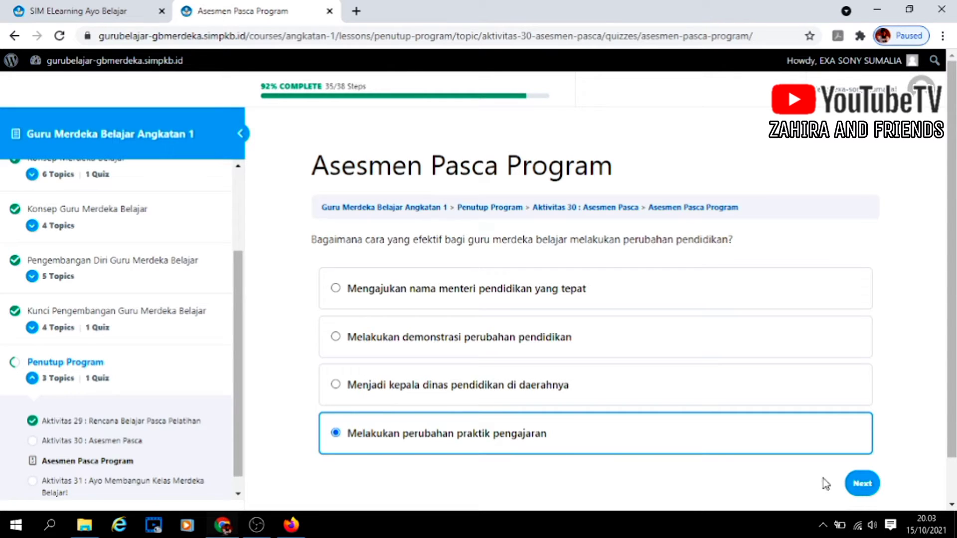
left_click(858, 487)
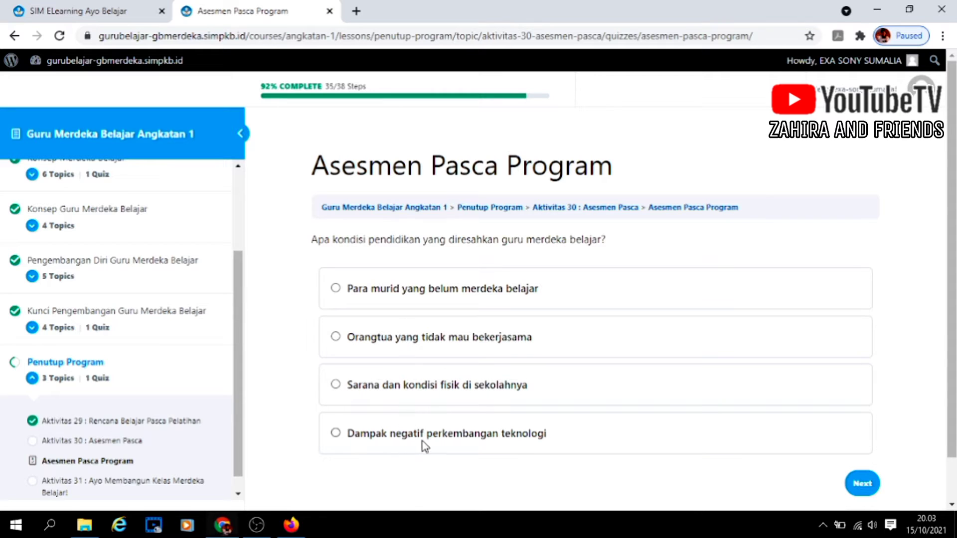
left_click(380, 431)
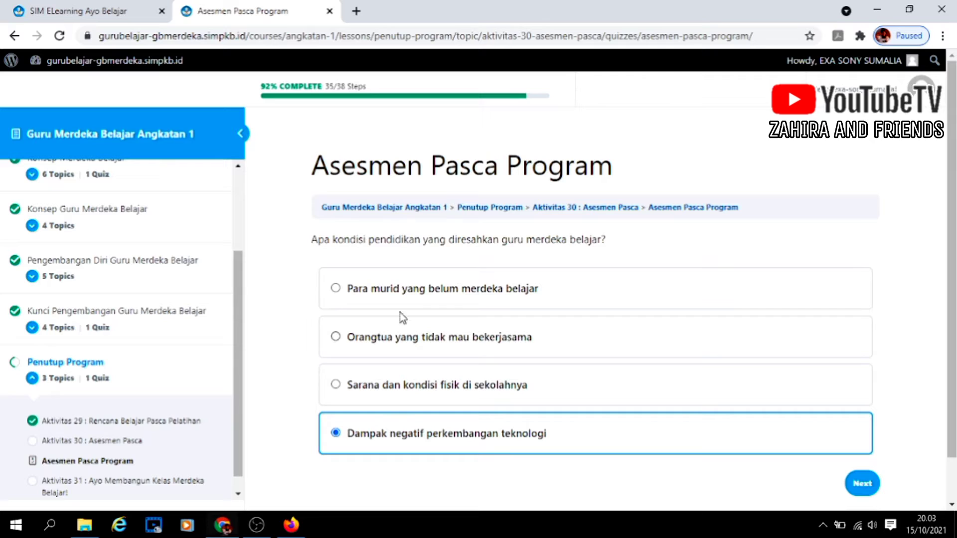
left_click(412, 294)
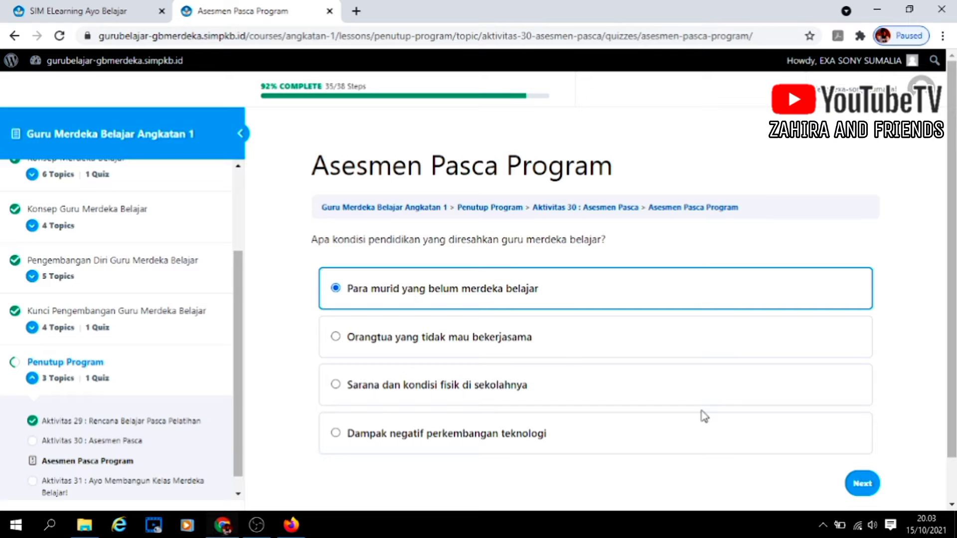
left_click(860, 487)
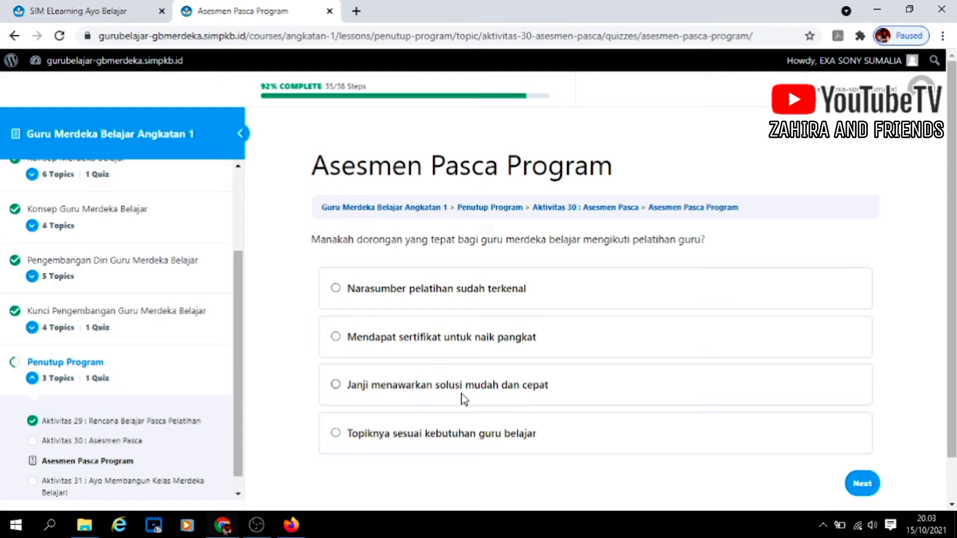
Answer the training-motivation question with "Topiknya sesuai kebutuhan guru belajar" and the main-obstacle question with "Belajar hanya menambah beban bagi guru".
left_click(444, 438)
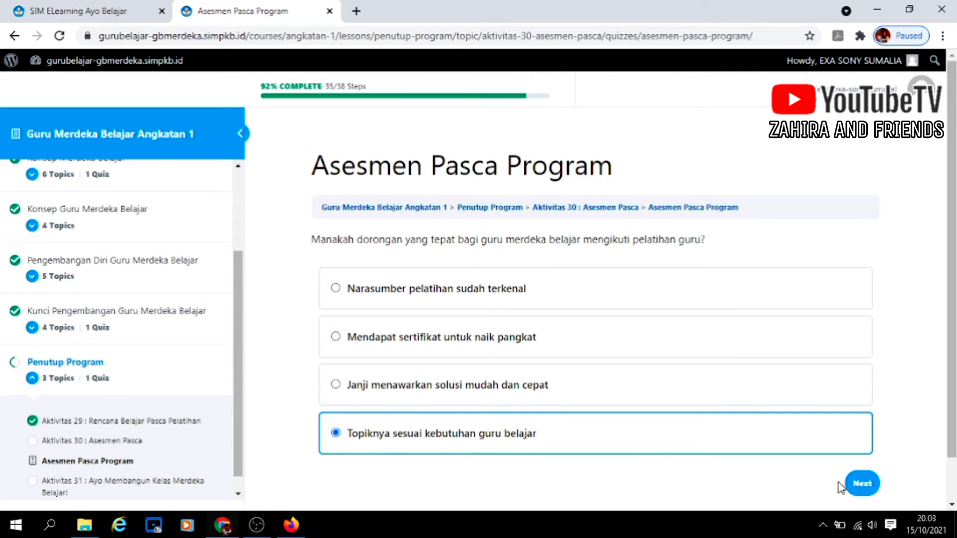
left_click(855, 491)
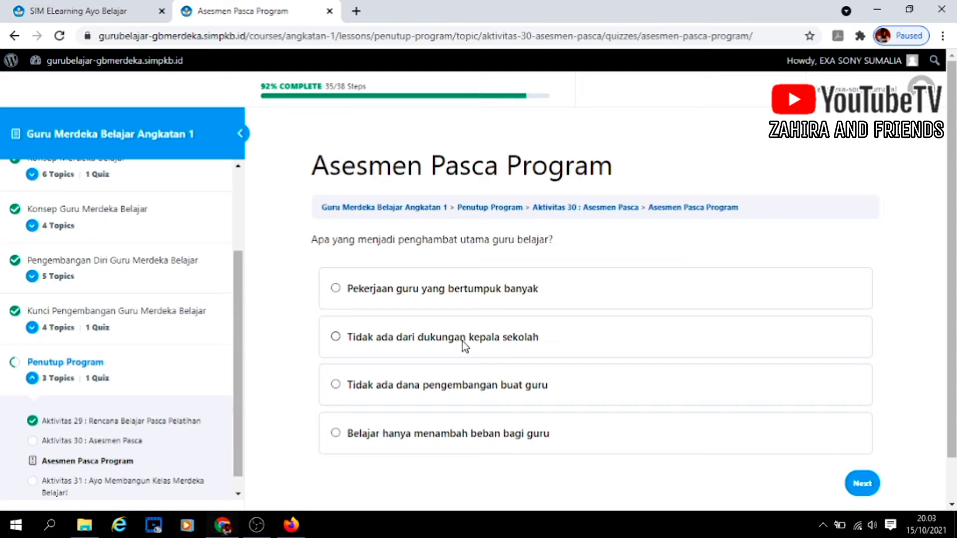
left_click(447, 434)
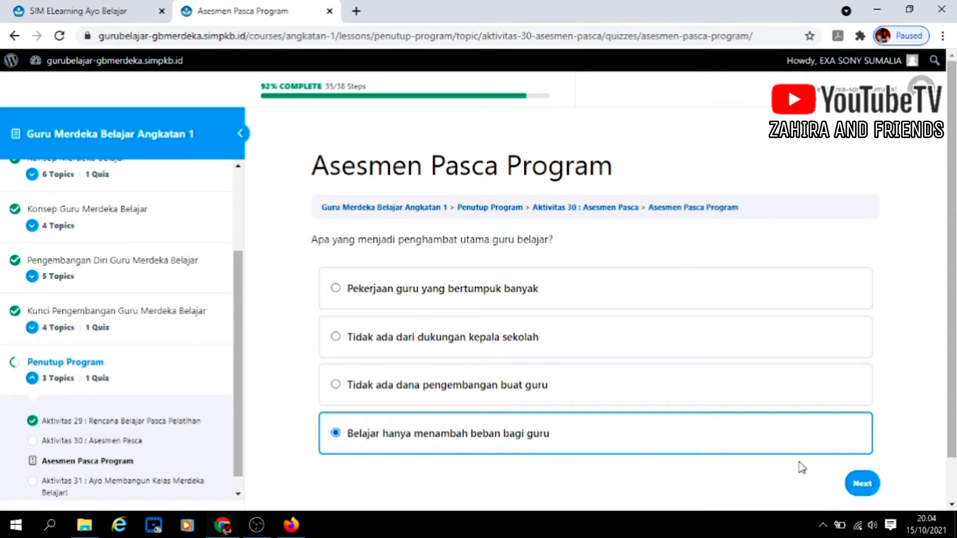
left_click(858, 488)
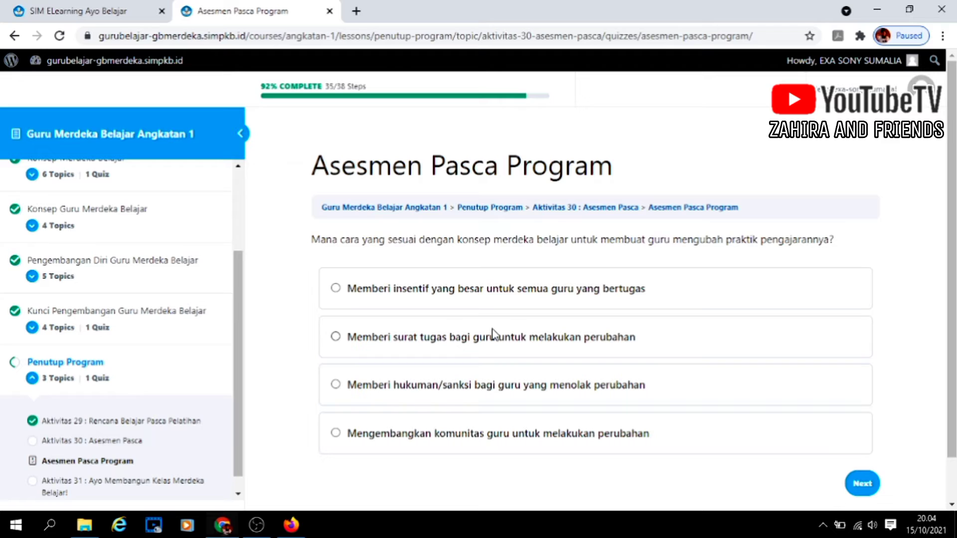
Answer the teaching-practice change question with "Mengembangkan komunitas guru untuk melakukan perubahan" and the learning-process question with "Mencari cara, mencoba, gagal sebelum berhasil".
left_click(477, 441)
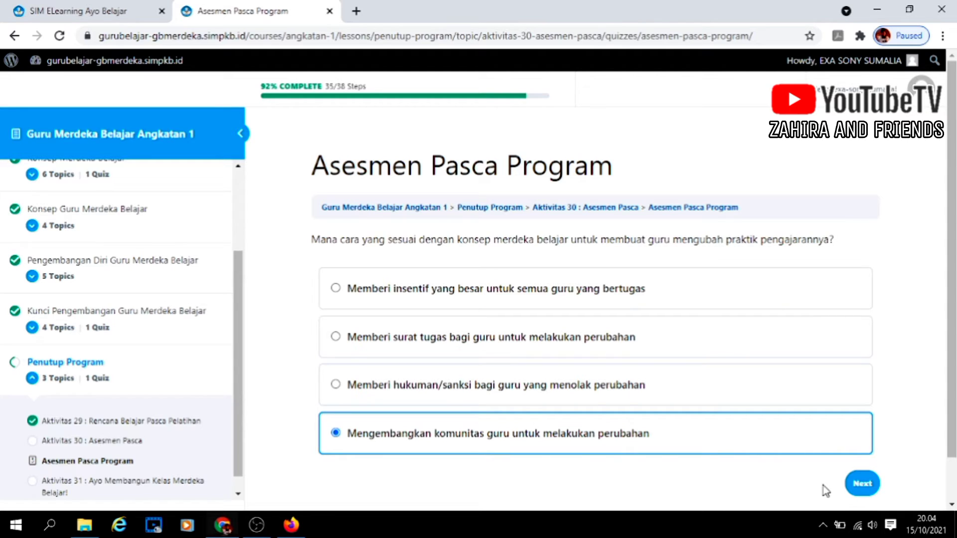
left_click(858, 492)
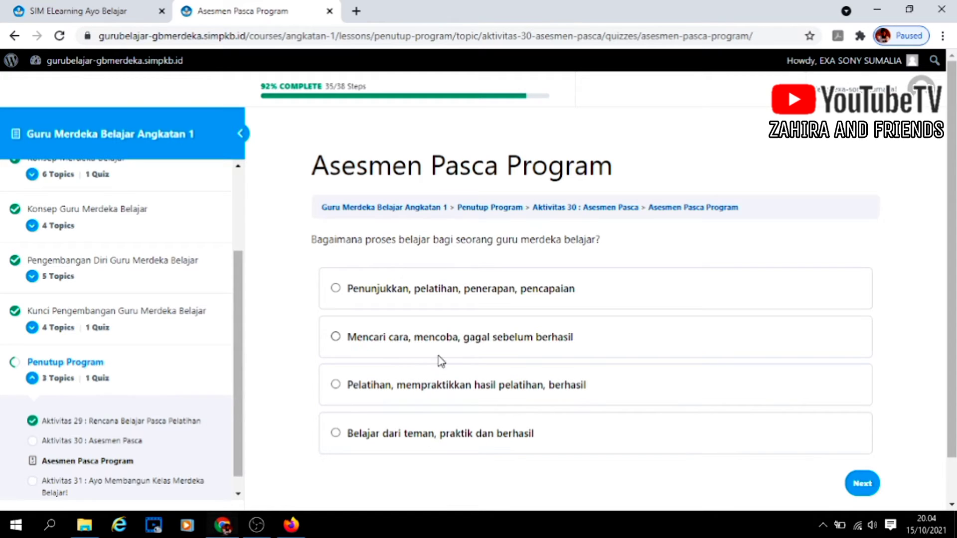
left_click(435, 379)
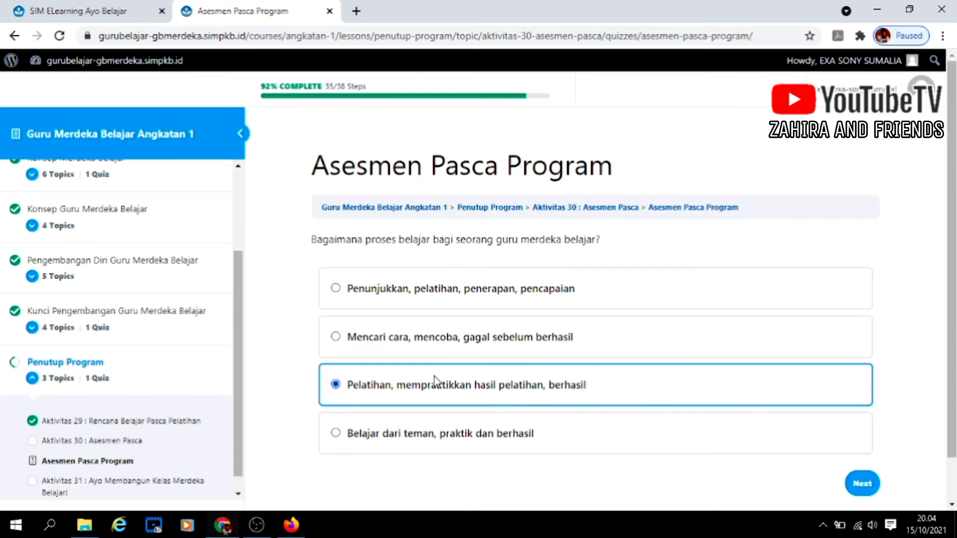
left_click(455, 342)
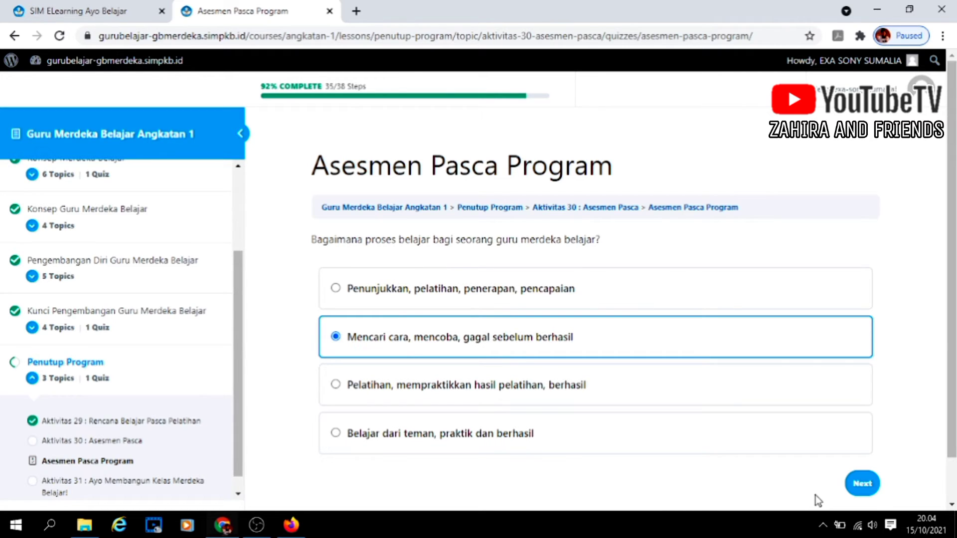
left_click(866, 487)
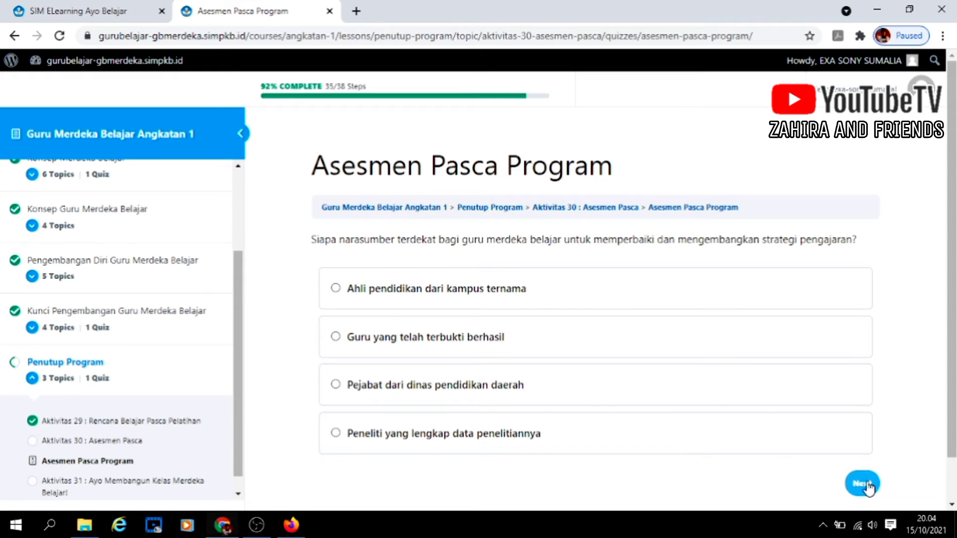
Answer the closest-resource-person question with "Guru yang telah terbukti berhasil" and the effective-training question with "Guru bisa mencoba, mendapat umpan balik dan memperbaiki".
left_click(458, 352)
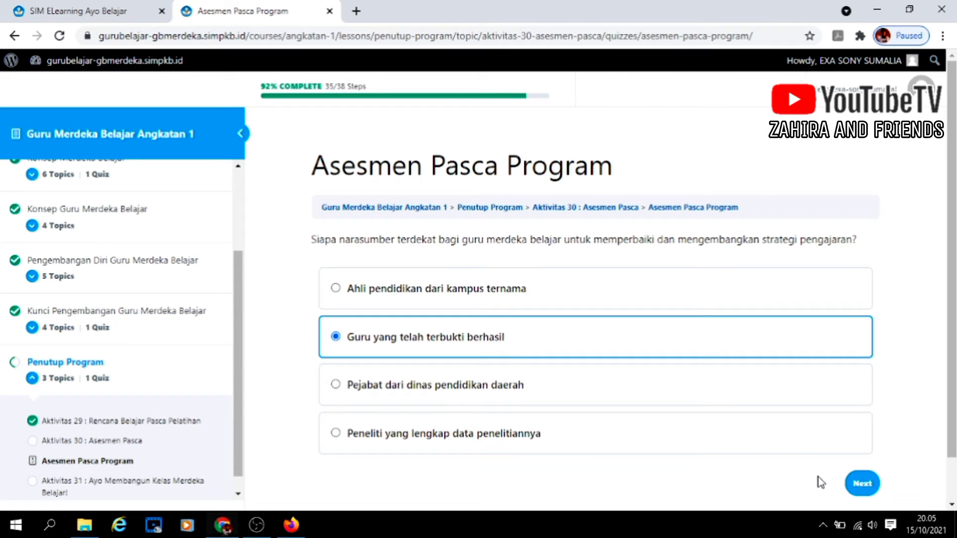
left_click(861, 482)
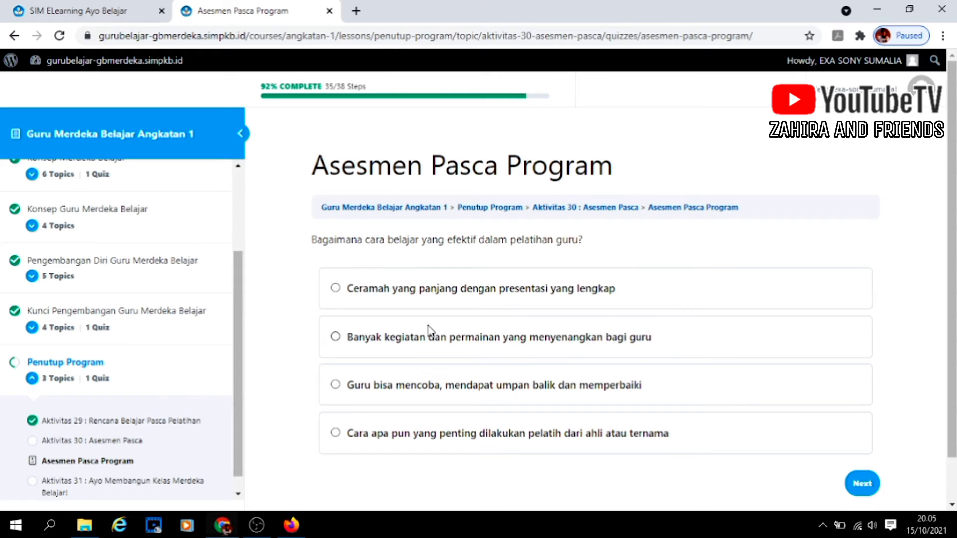
left_click(438, 387)
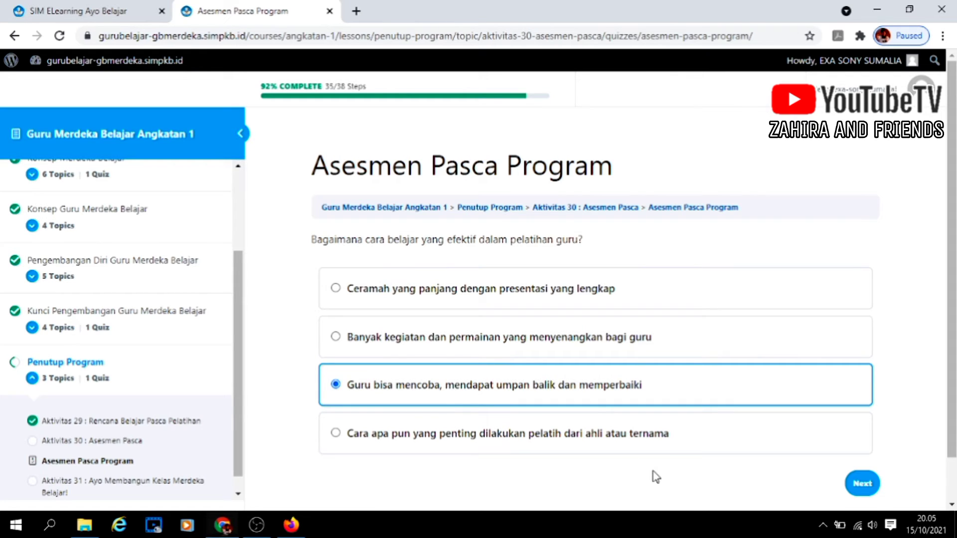
left_click(861, 483)
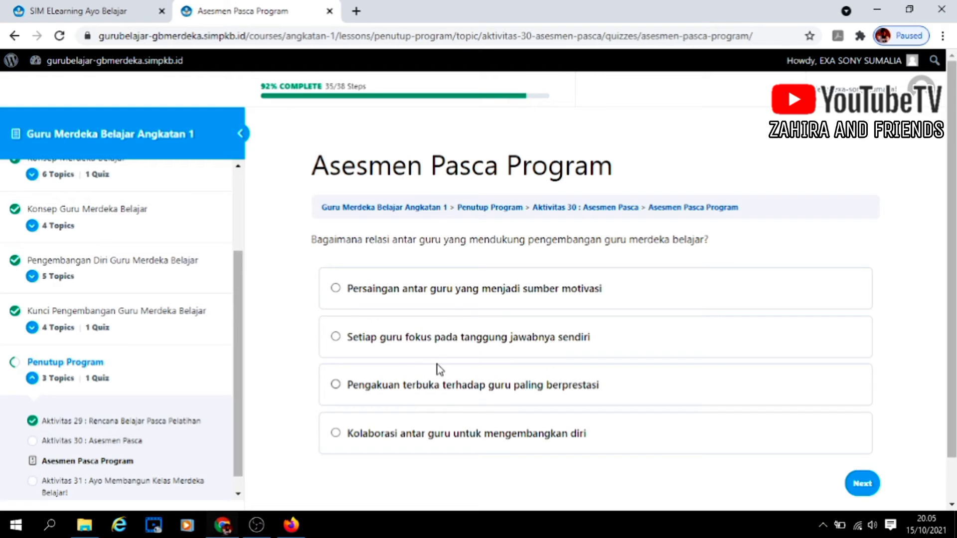
Answer the teacher-relations question with "Kolaborasi antar guru untuk mengembangkan diri" and the poor-school question with "Mempengaruhi rekan guru untuk berubah".
left_click(416, 435)
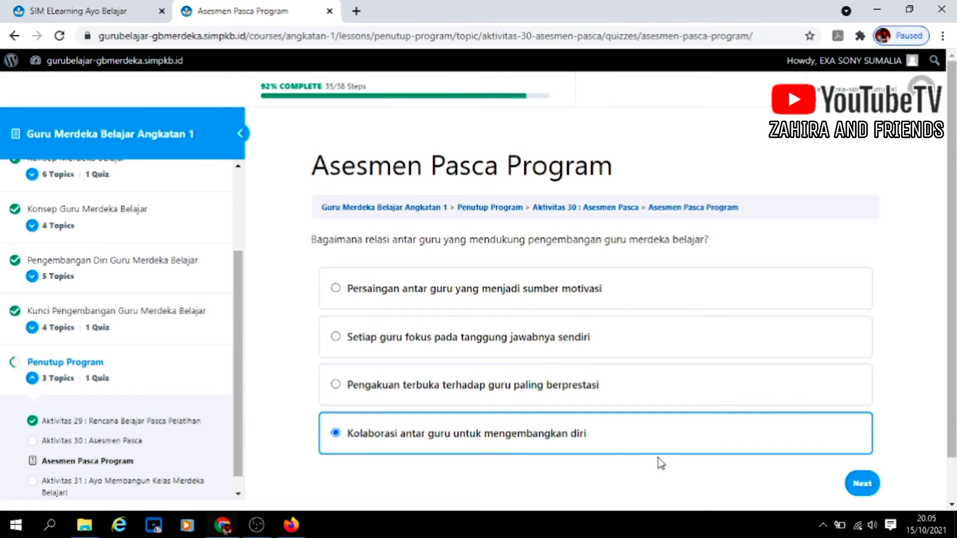
left_click(856, 491)
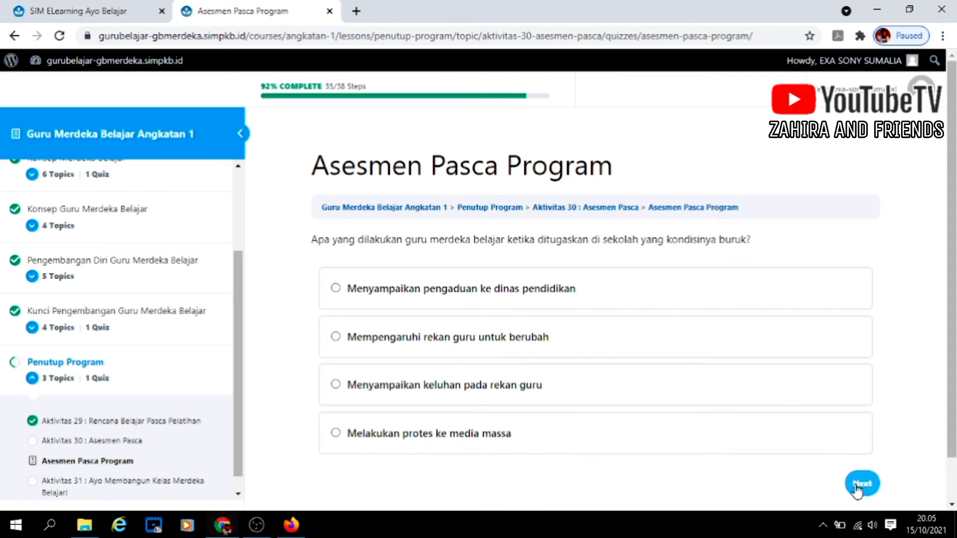
left_click(518, 342)
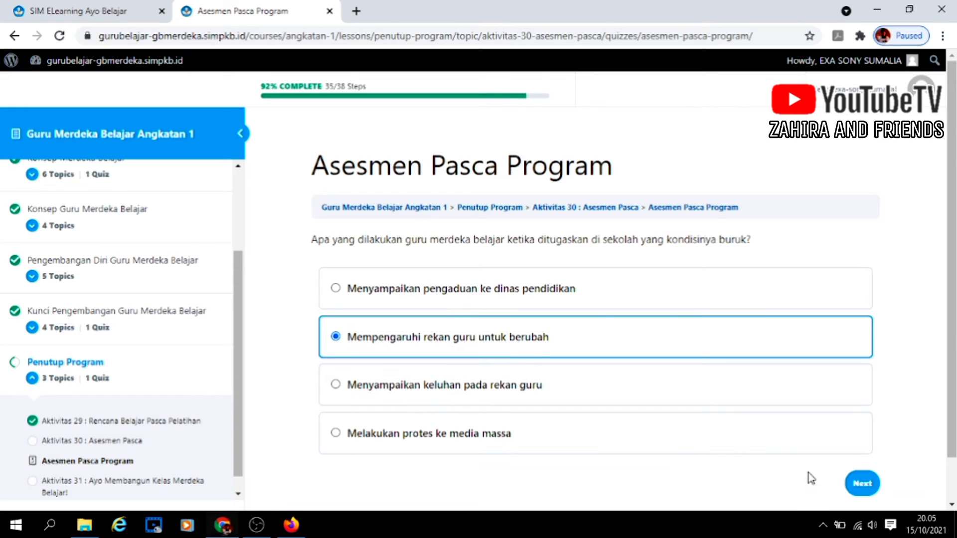
left_click(854, 491)
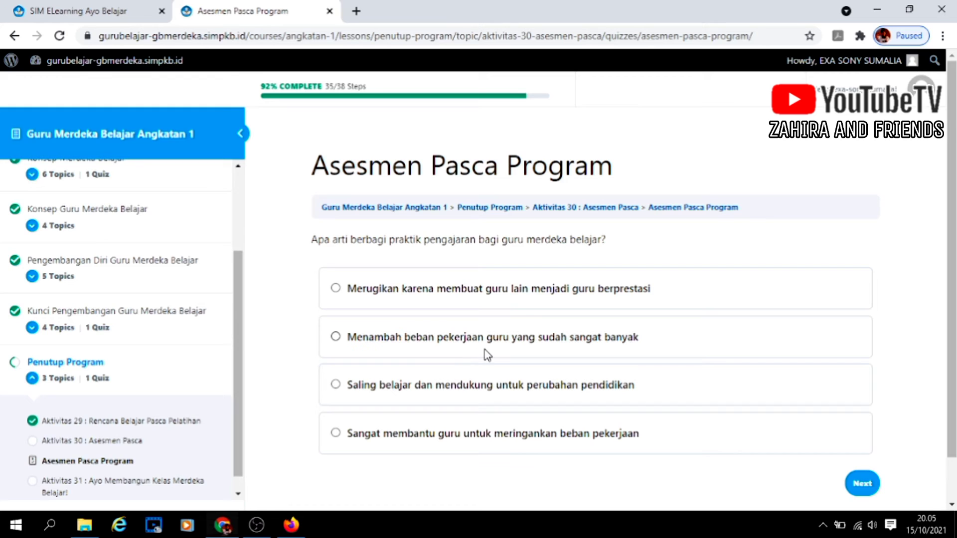
Answer the question on the meaning of sharing teaching practice with "Saling belajar dan mendukung untuk perubahan pendidikan".
left_click(457, 438)
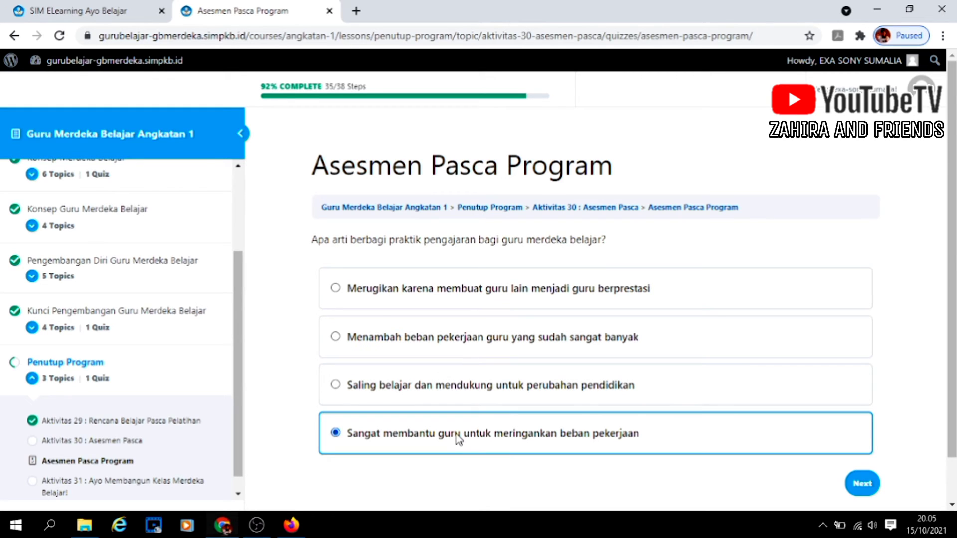
left_click(501, 397)
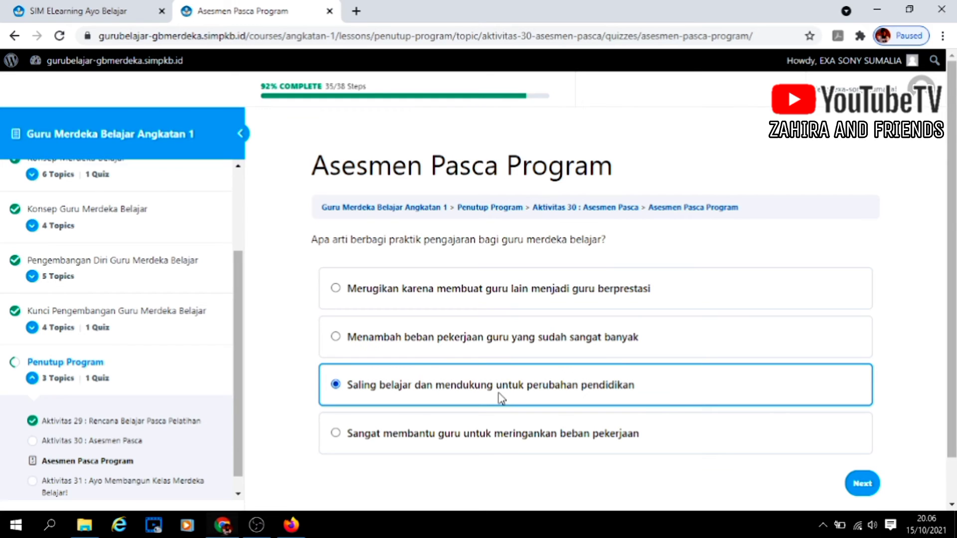
left_click(856, 490)
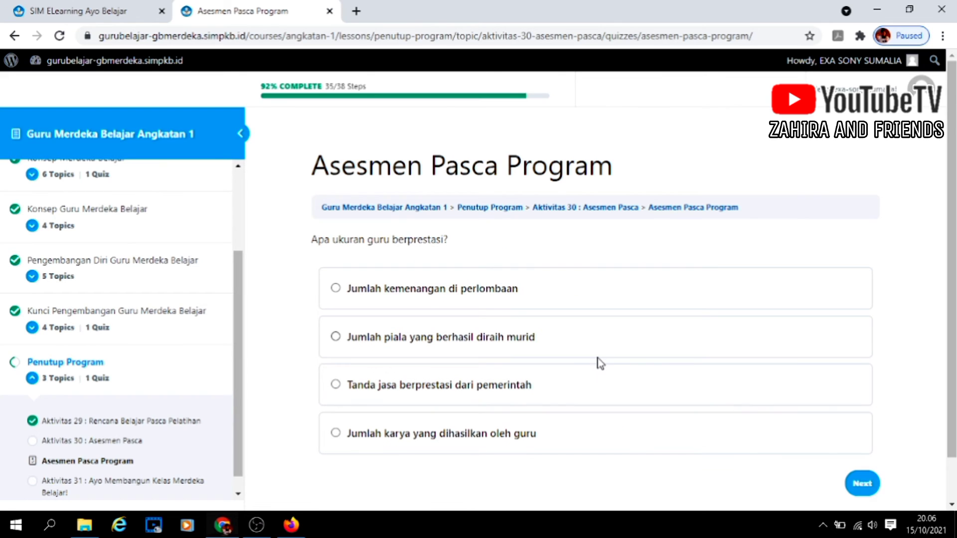
Answer the high-achieving teacher question with "Jumlah karya yang dihasilkan oleh guru" and the career-development responsibility question with "Guru itu sendiri".
left_click(519, 444)
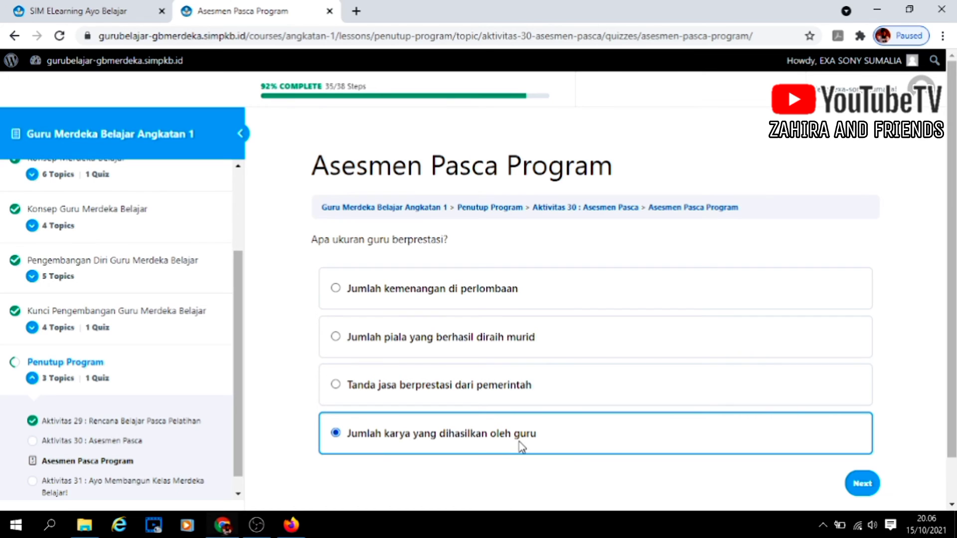
left_click(860, 484)
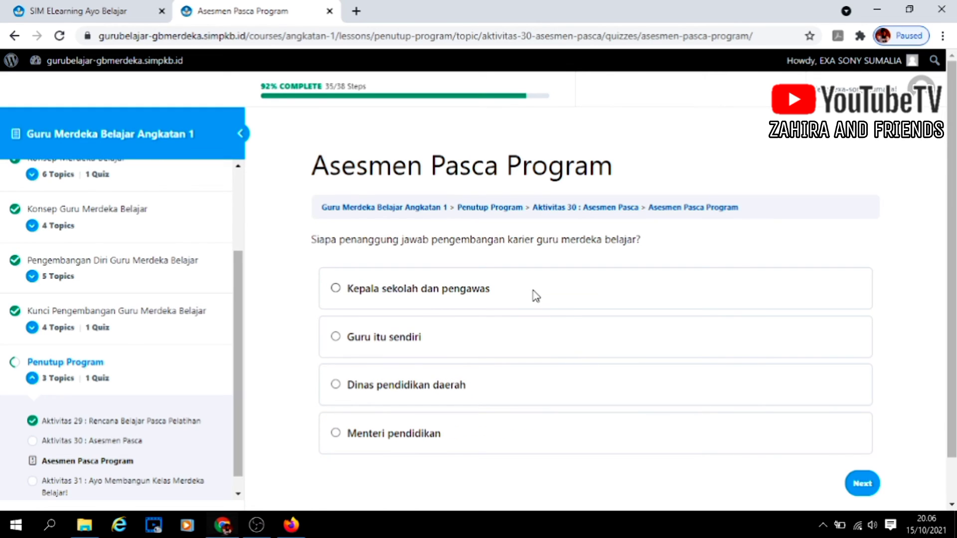
left_click(516, 337)
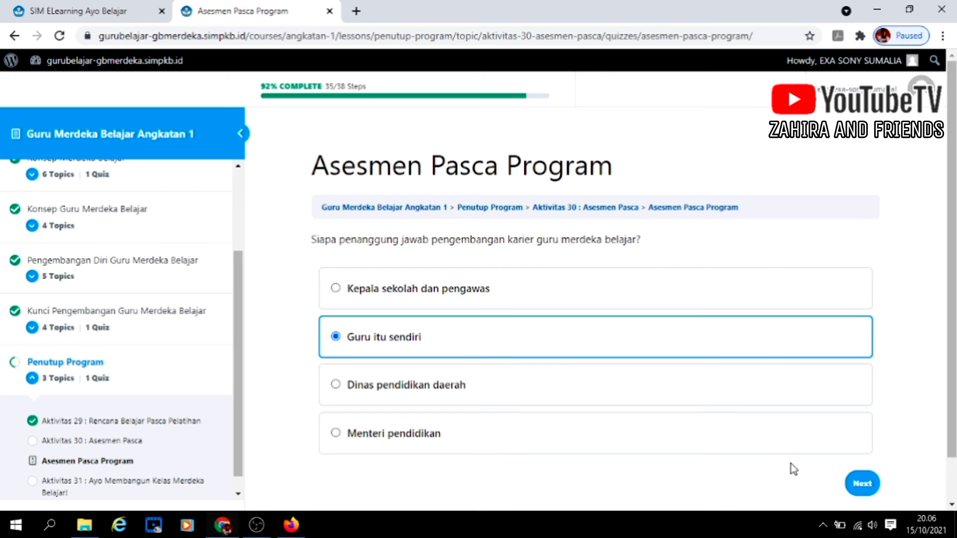
left_click(862, 483)
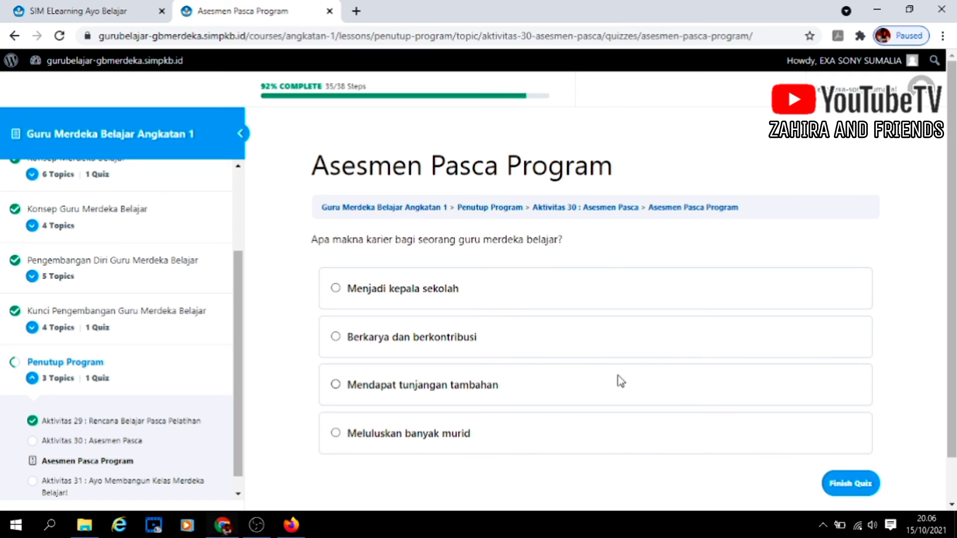
Finish the quiz with "Berkarya dan berkontribusi" as the answer on the meaning of career, and continue to Aktivitas 31.
left_click(602, 348)
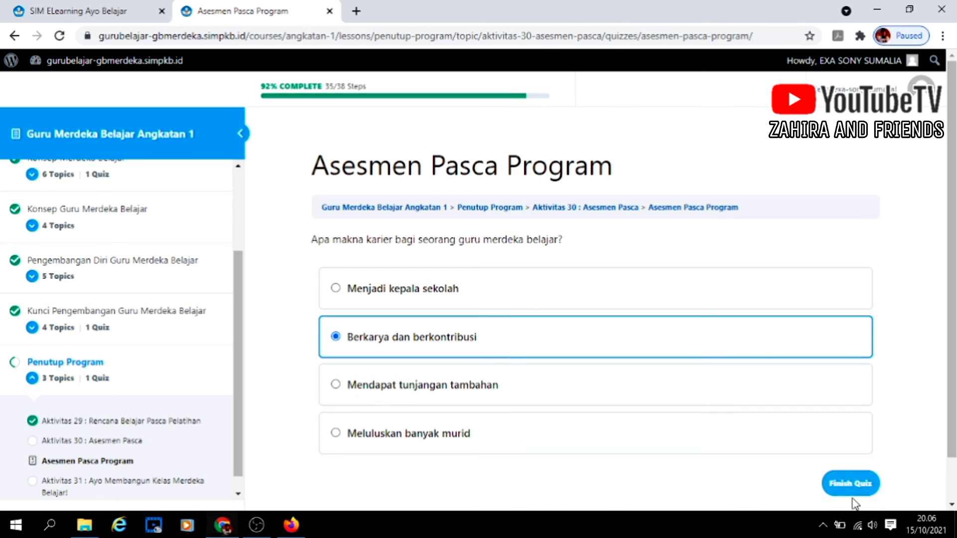
left_click(861, 490)
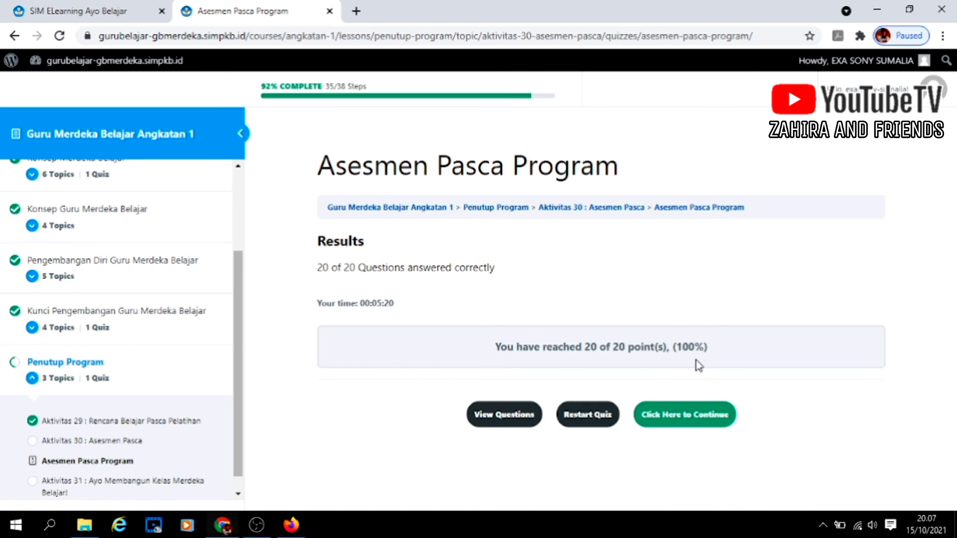
left_click(688, 415)
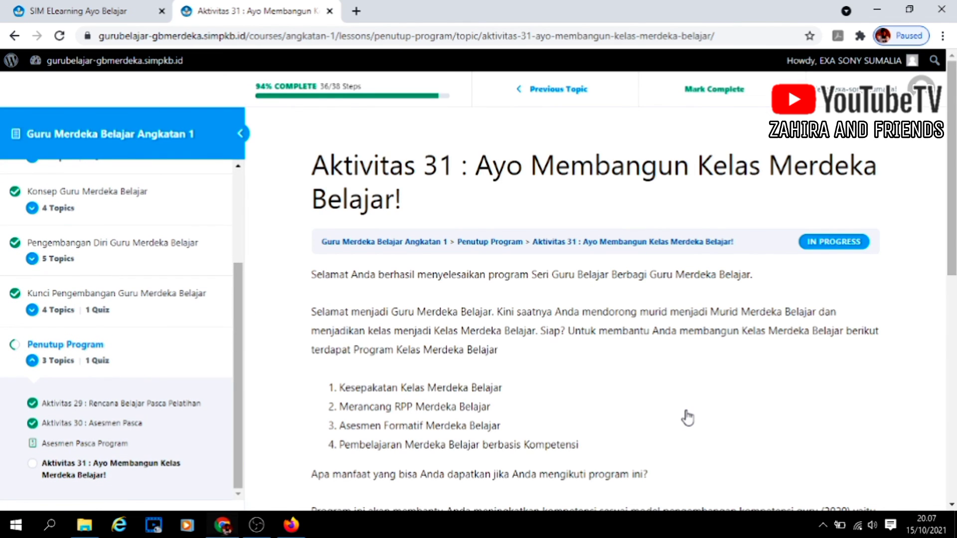
left_click(257, 527)
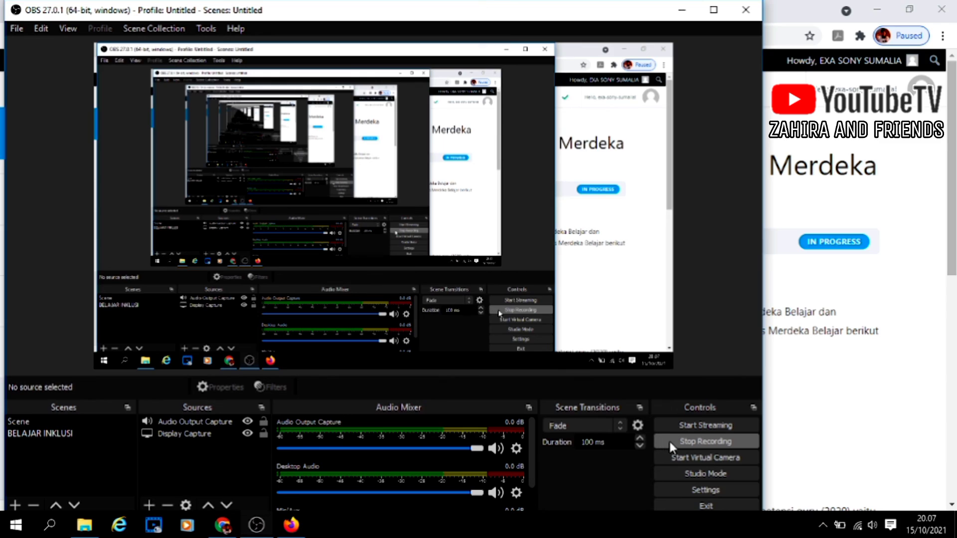